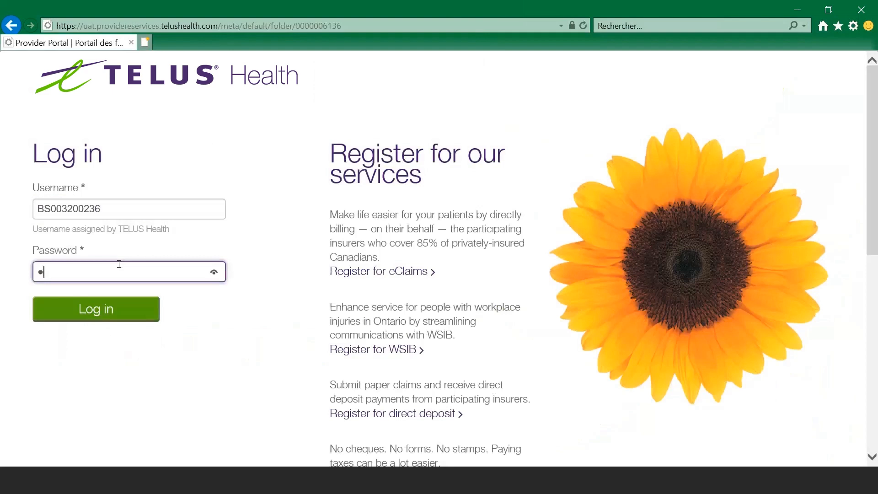
# Step: Submit the account password to log in, then accept the legal privacy notice
pyautogui.press('Return')
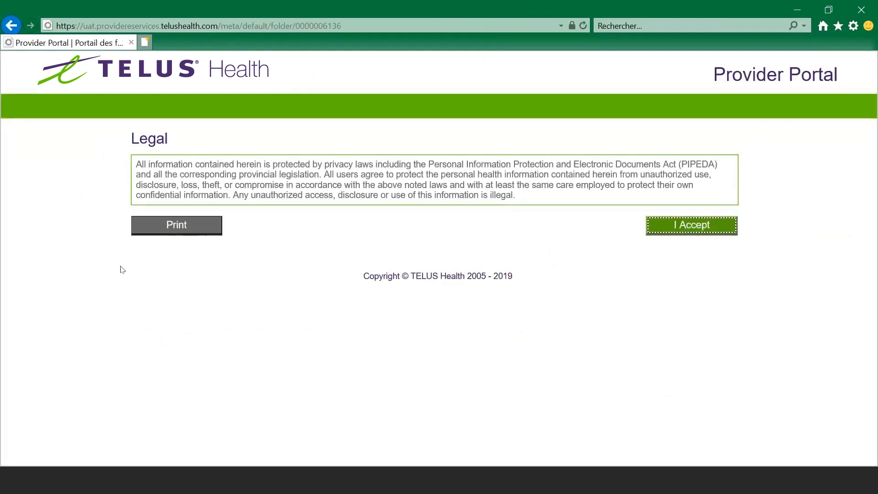
pyautogui.click(722, 229)
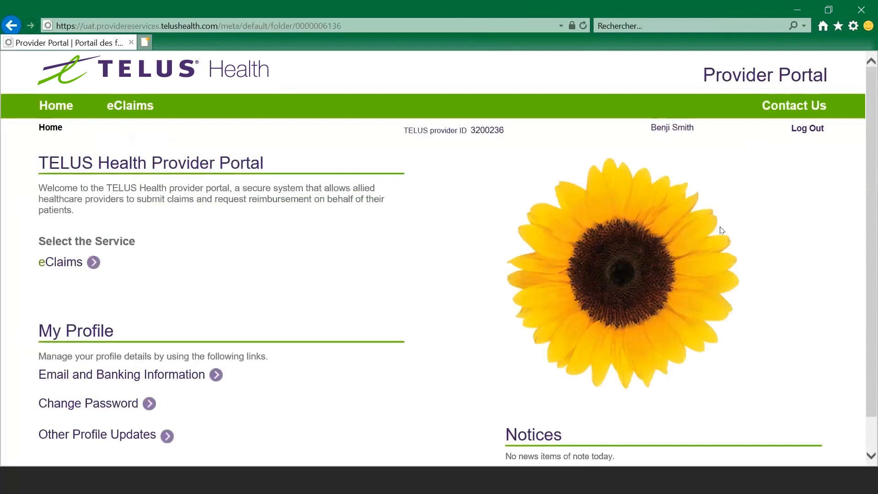
pyautogui.click(780, 108)
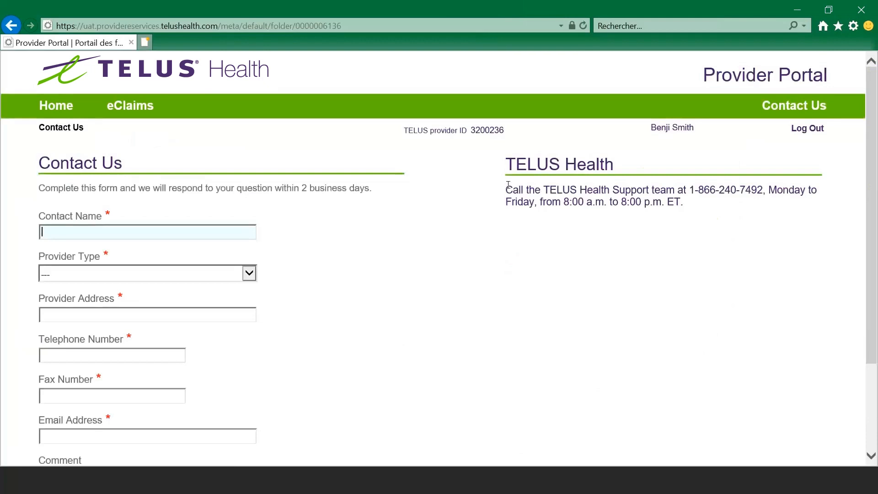
pyautogui.moveTo(507, 183); pyautogui.dragTo(693, 209)
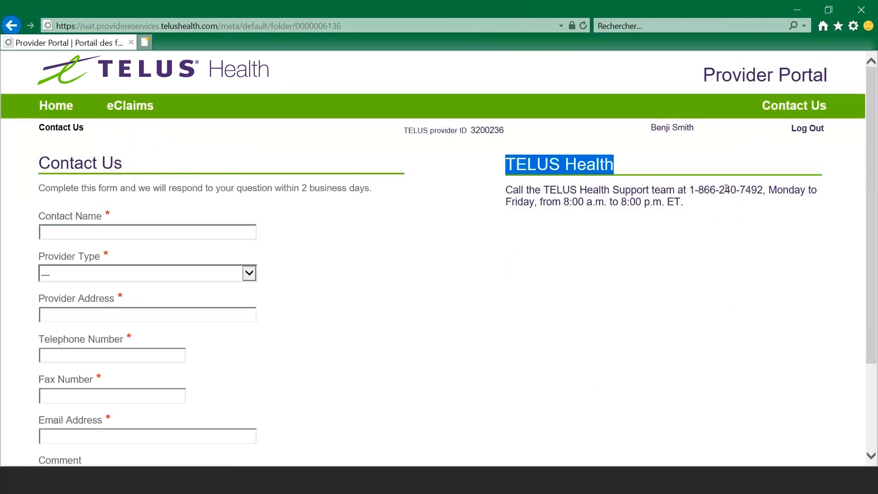
pyautogui.click(721, 208)
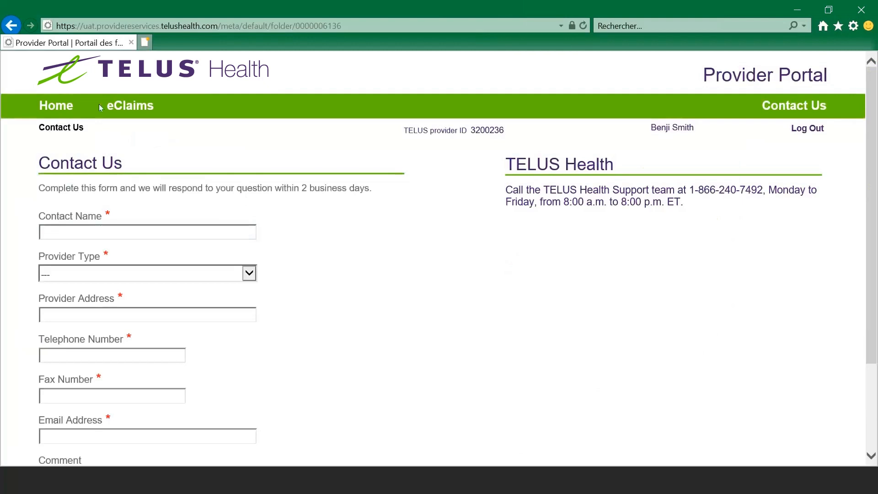
pyautogui.click(53, 108)
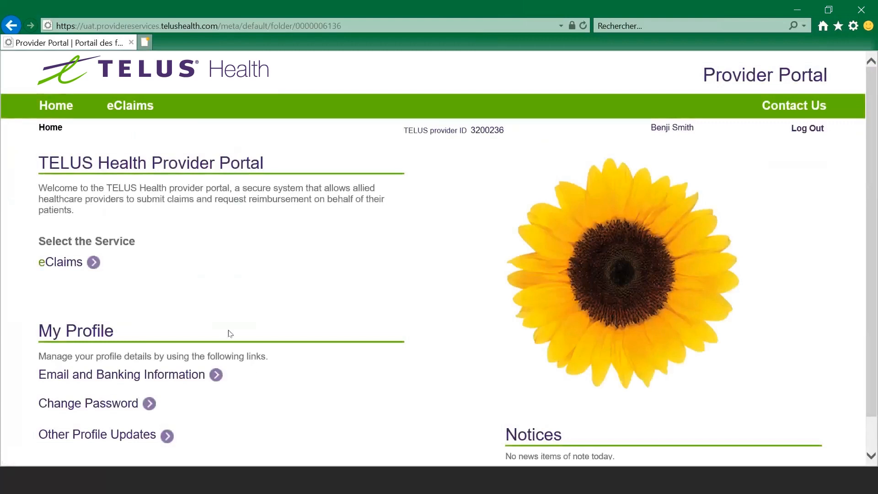
pyautogui.scroll(-1, 252, 371)
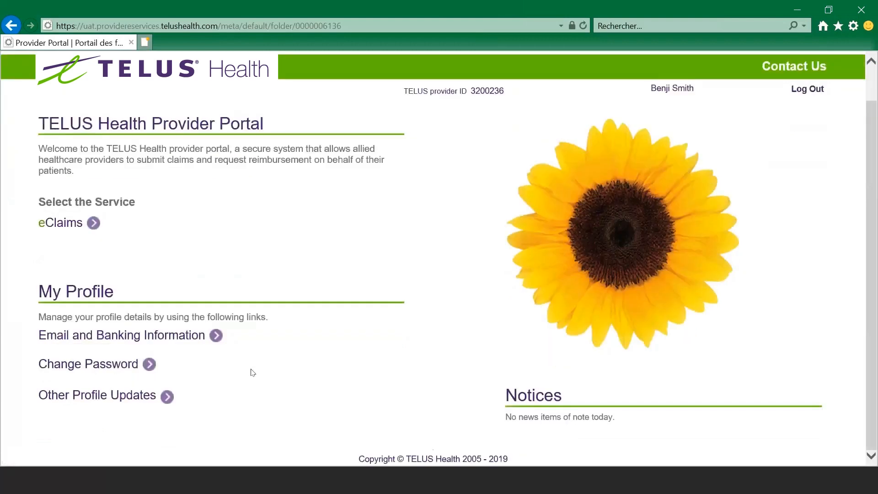
pyautogui.scroll(1, 252, 372)
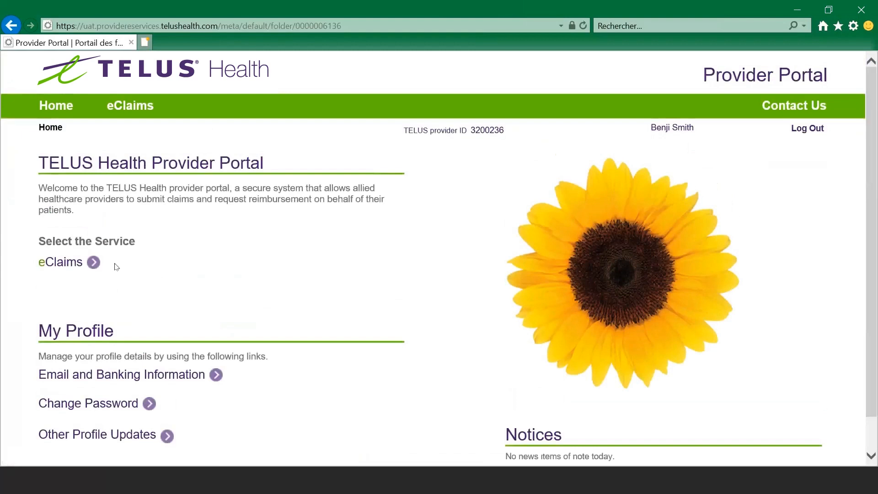
# Step: Open the eClaims service and look over its submission link, reference documents and toolkits
pyautogui.click(71, 263)
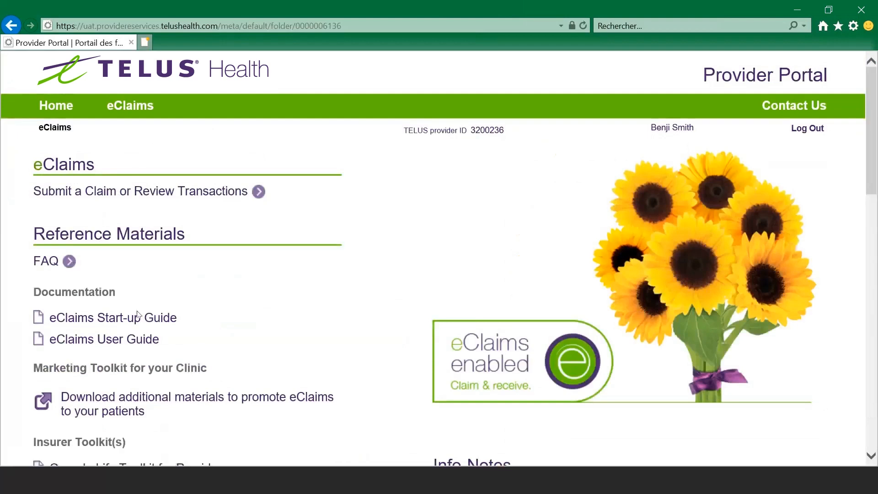
pyautogui.scroll(-1, 170, 339)
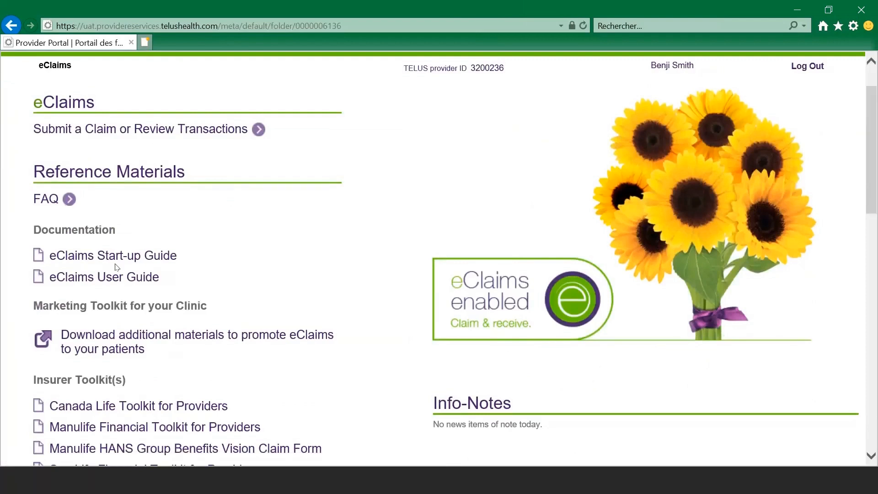
pyautogui.scroll(1, 118, 267)
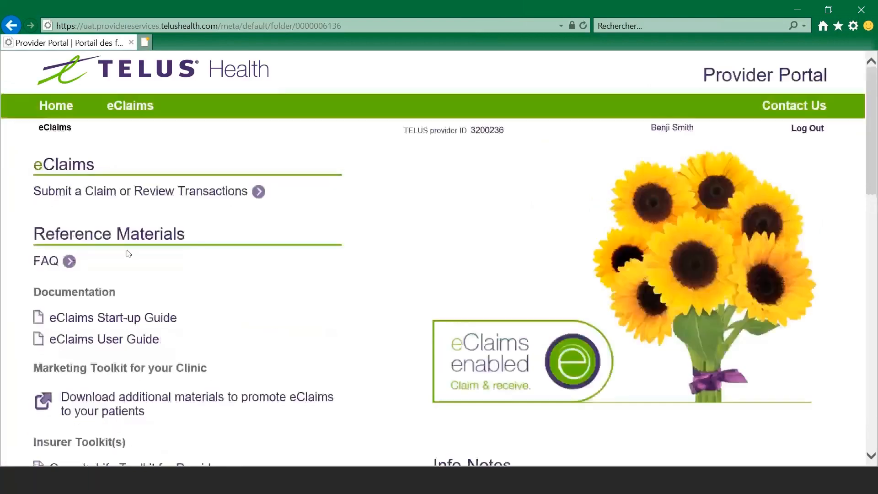
# Step: Start a new claim and choose Simulated Adjudicator as the insurer/payer
pyautogui.click(126, 195)
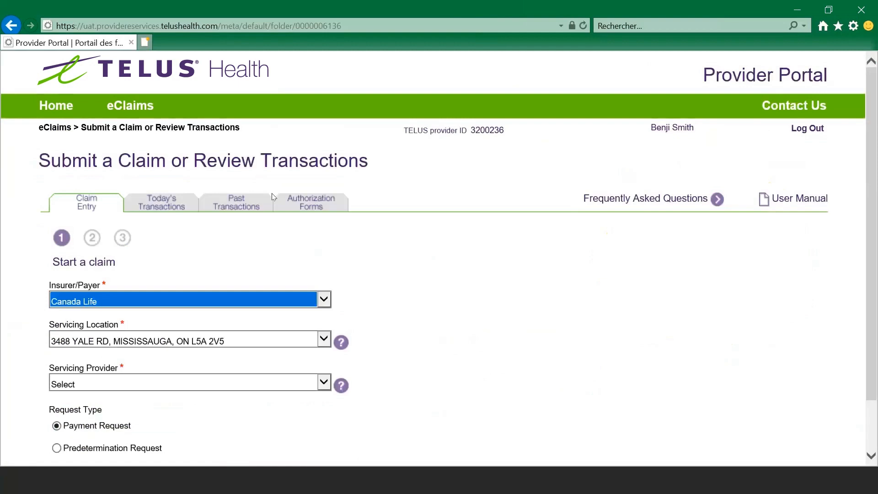
pyautogui.click(323, 301)
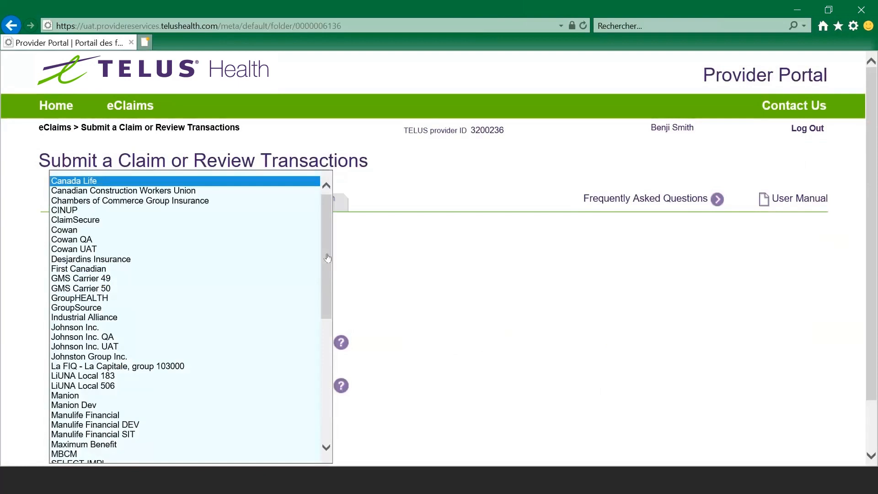
pyautogui.moveTo(327, 257); pyautogui.dragTo(330, 349)
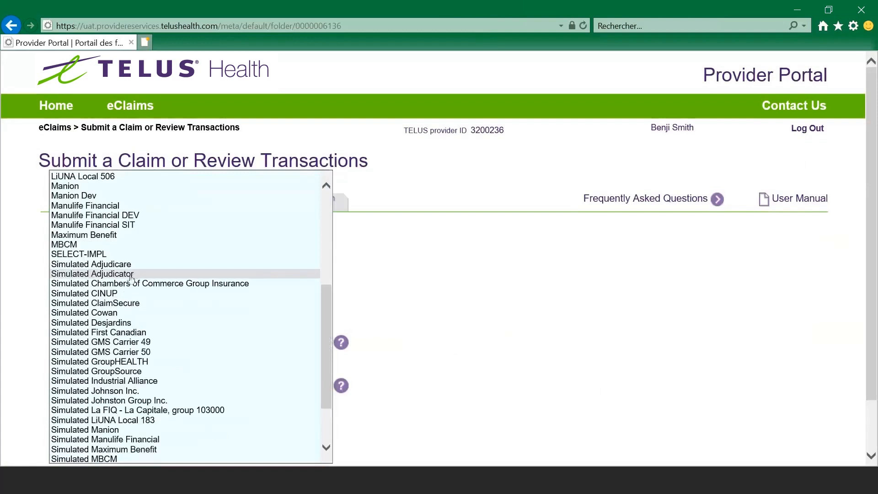
pyautogui.click(132, 276)
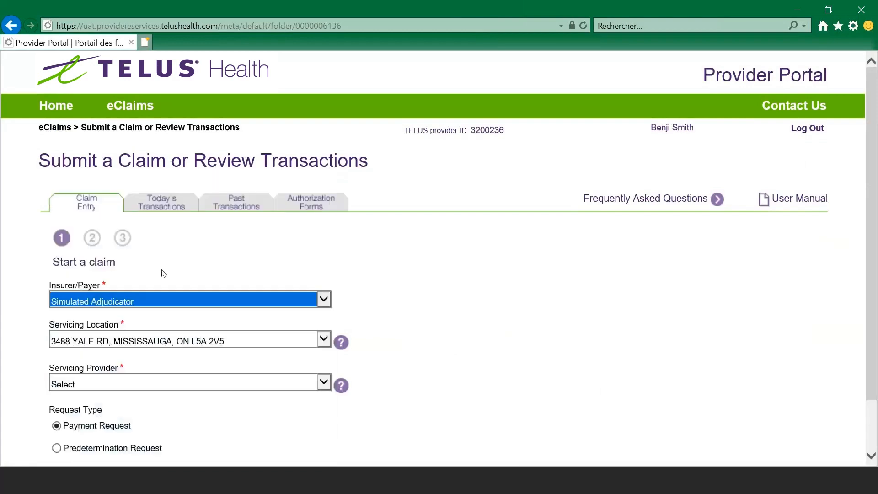
pyautogui.scroll(-2, 384, 318)
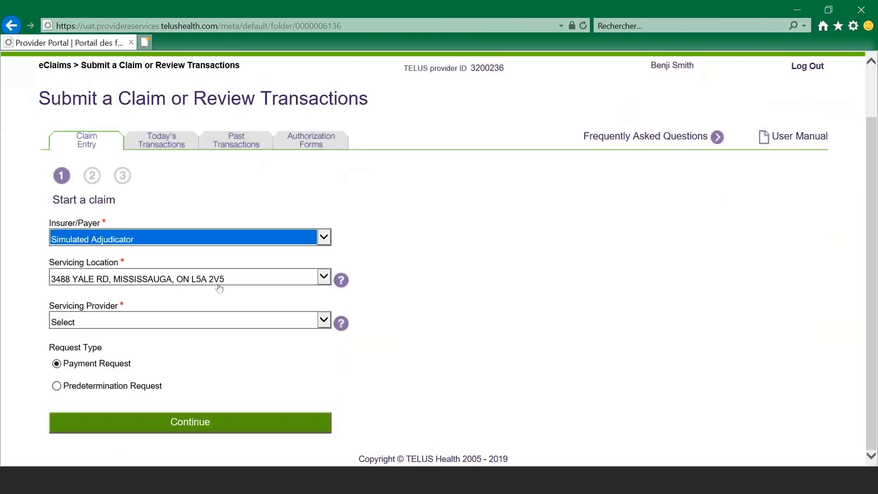
pyautogui.click(239, 284)
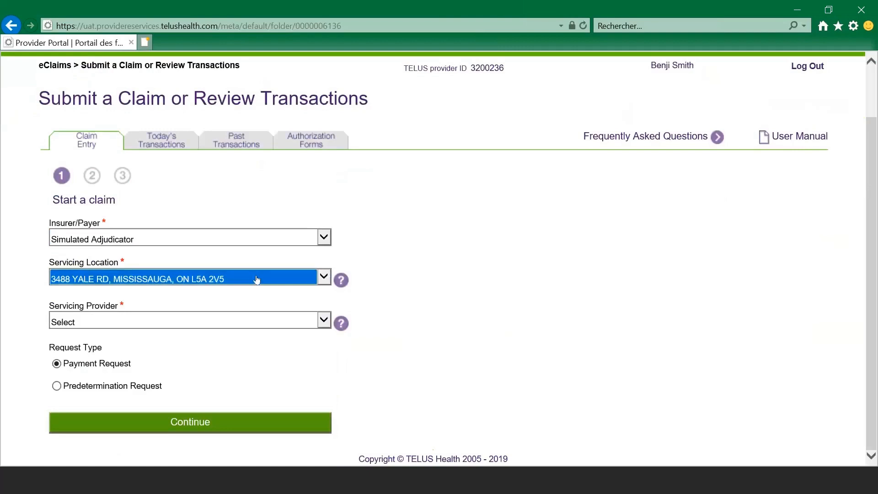
pyautogui.click(232, 306)
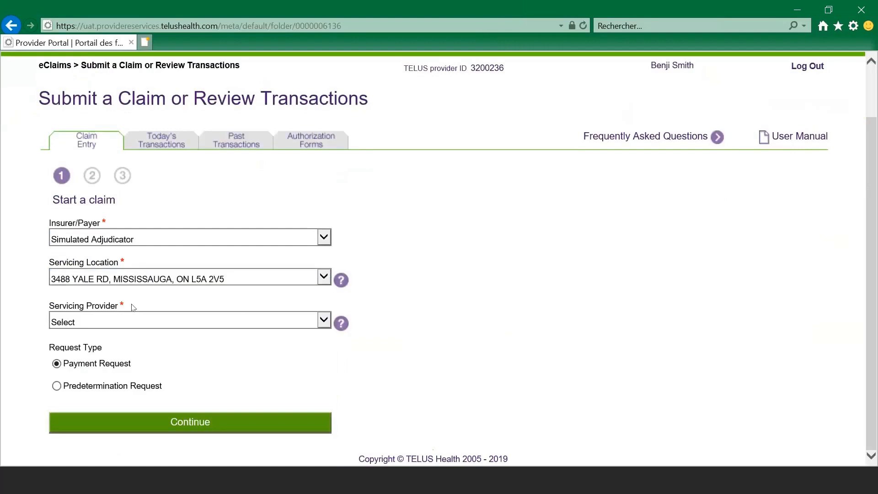
# Step: Select Massage Demo as servicing provider, keep it a Payment Request, and continue
pyautogui.click(195, 325)
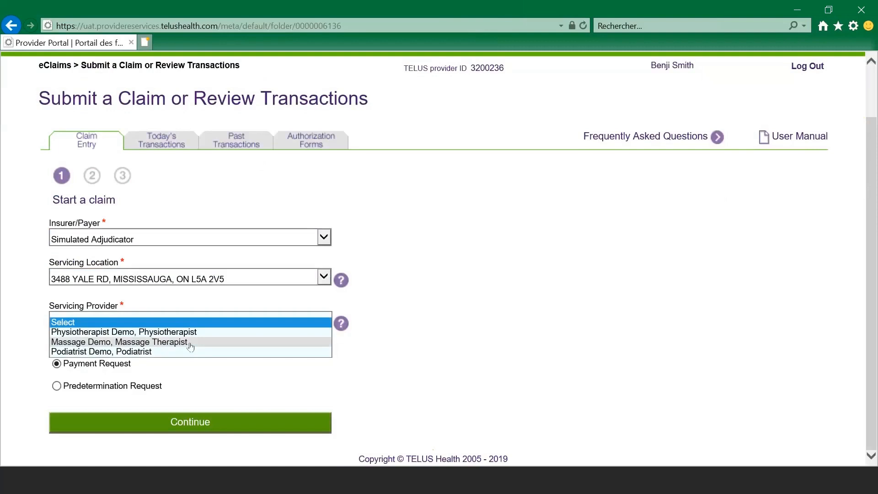
pyautogui.click(191, 347)
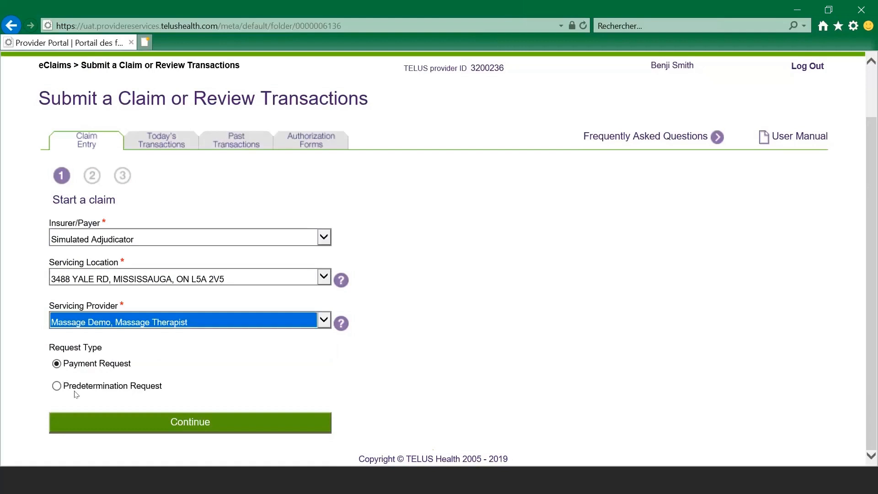
pyautogui.click(55, 387)
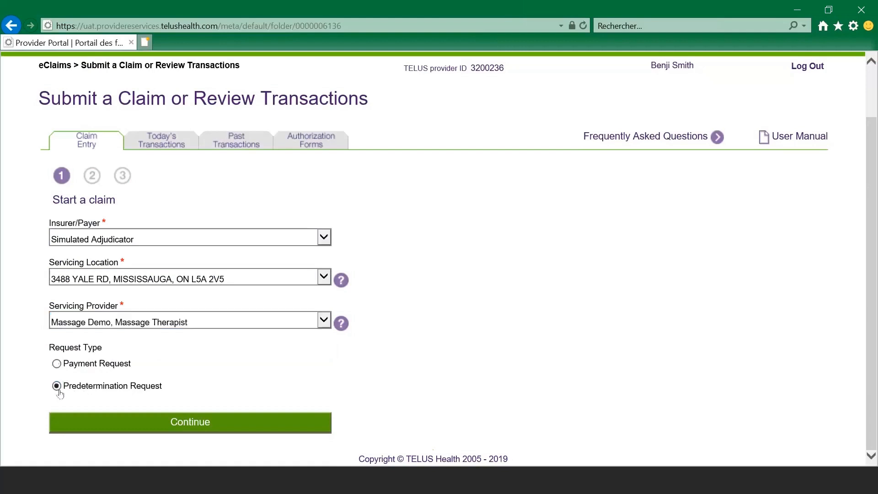
pyautogui.click(56, 364)
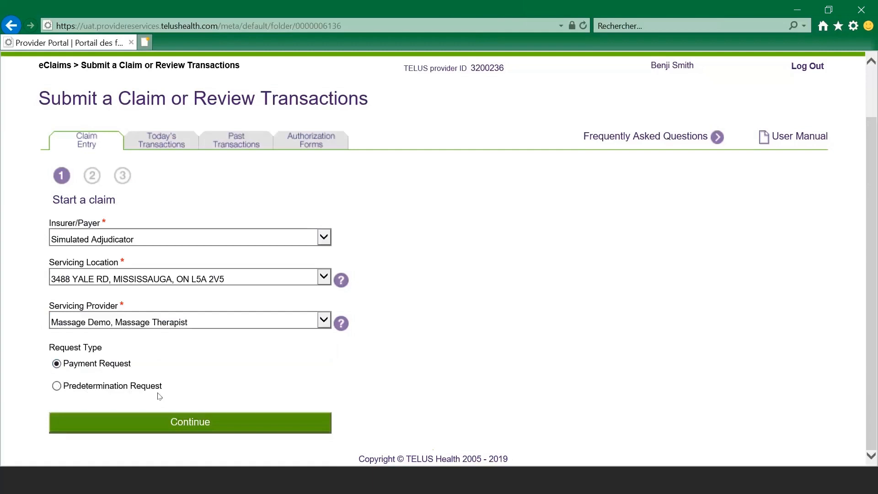
pyautogui.click(179, 420)
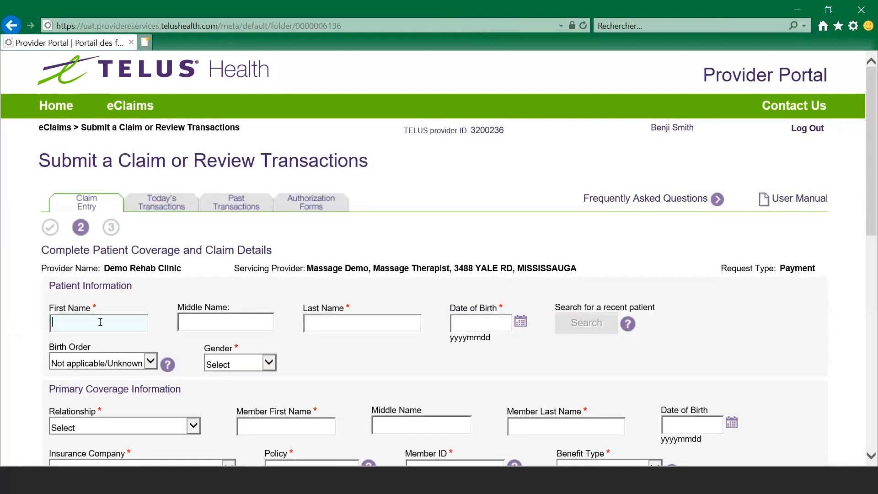
# Step: Enter the patient's first and last name and birth date, with gender Male and relationship Insured Member
pyautogui.press('Tab')
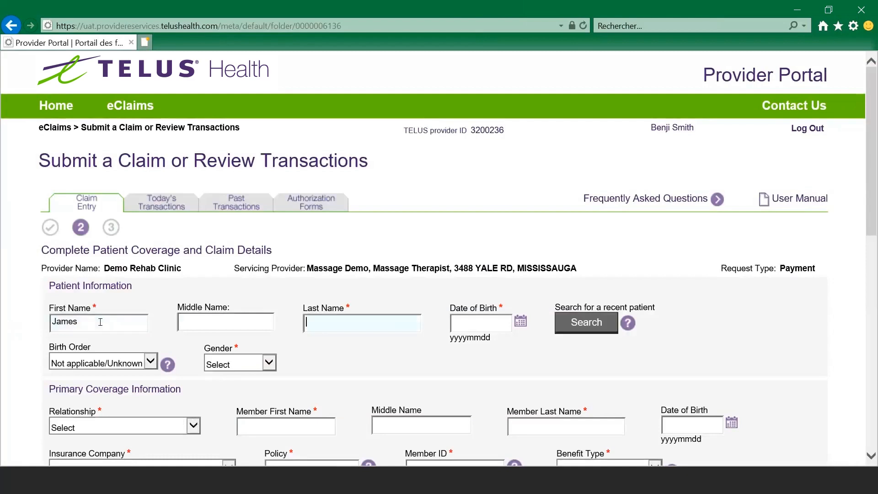
pyautogui.press('Tab')
pyautogui.write('1965-12')
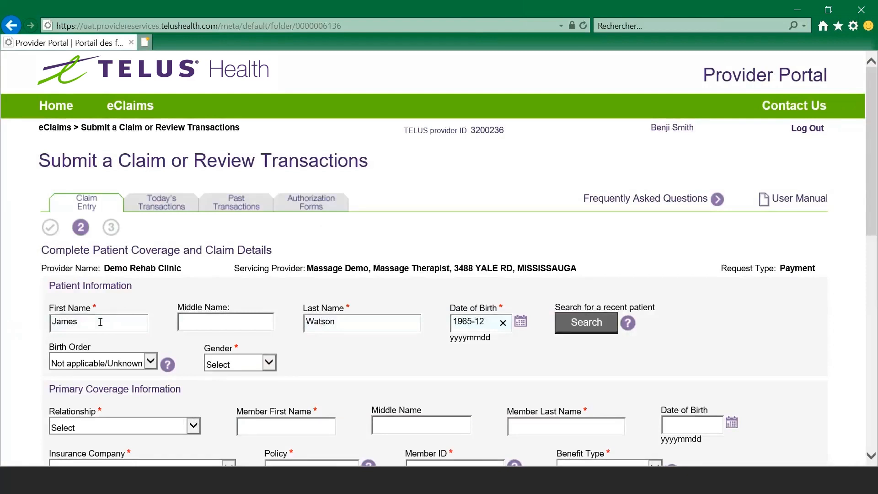
pyautogui.write('-12')
pyautogui.click(245, 366)
pyautogui.click(224, 384)
pyautogui.scroll(-3, 171, 303)
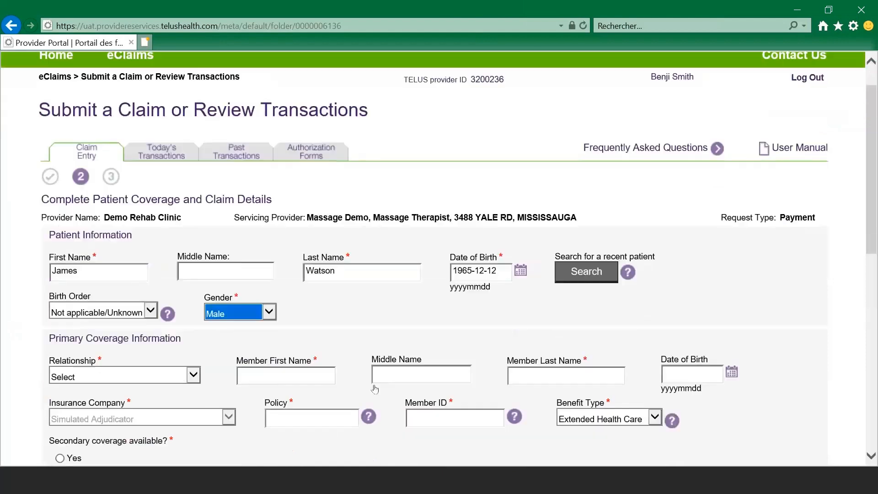
pyautogui.click(171, 304)
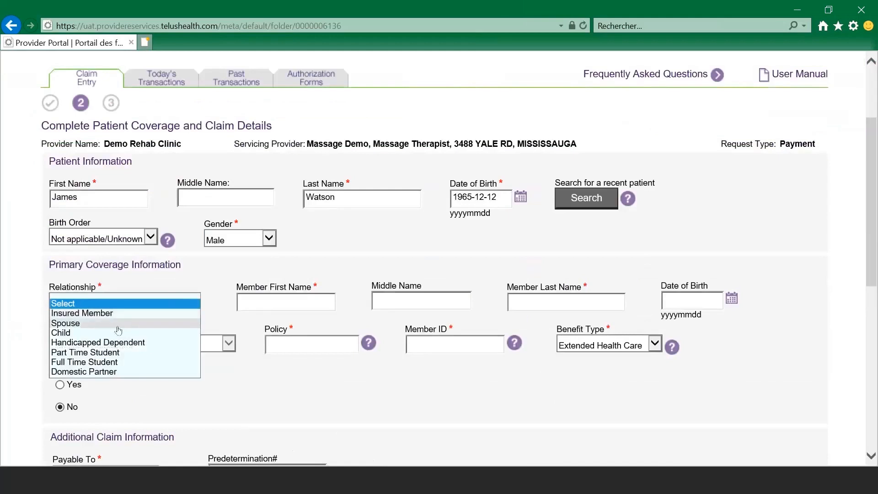
pyautogui.click(146, 313)
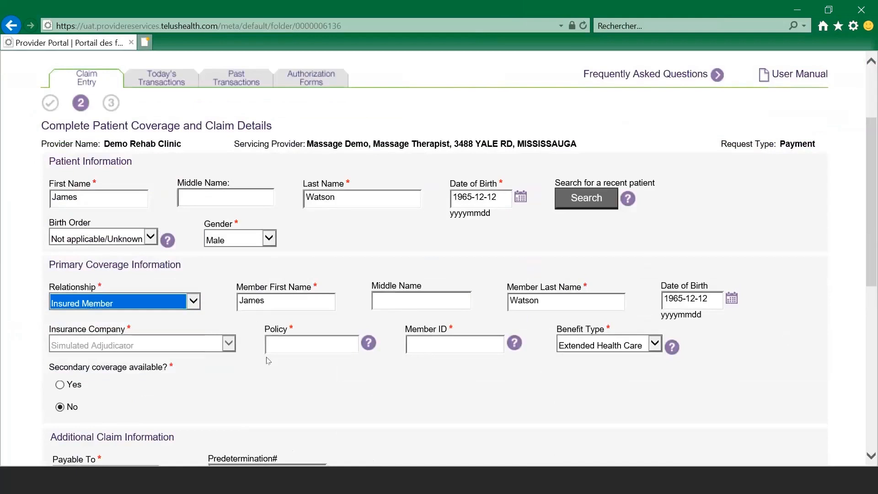
# Step: Fill in the coverage's policy number and member ID
pyautogui.scroll(-2, 283, 366)
pyautogui.click(307, 281)
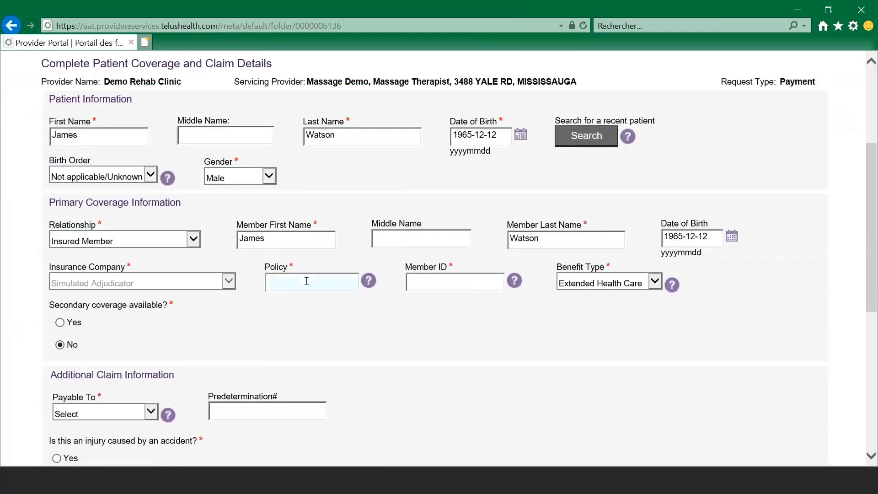
pyautogui.click(368, 285)
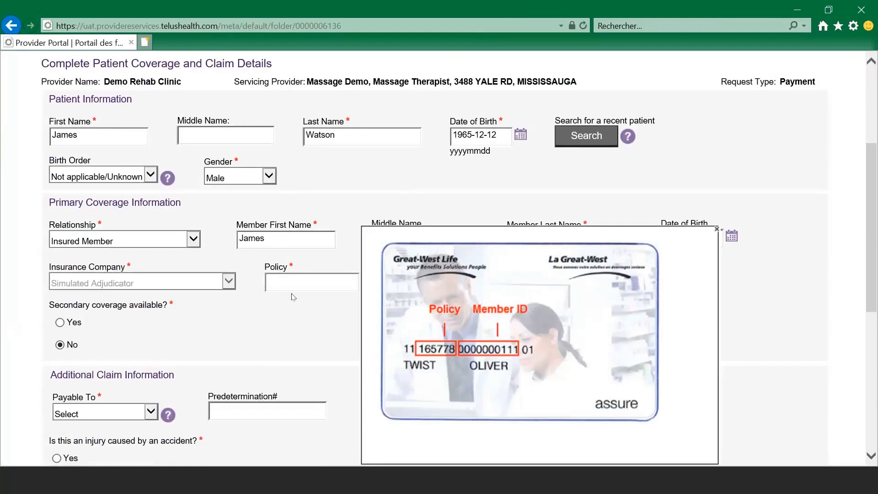
pyautogui.click(300, 280)
pyautogui.write('123456')
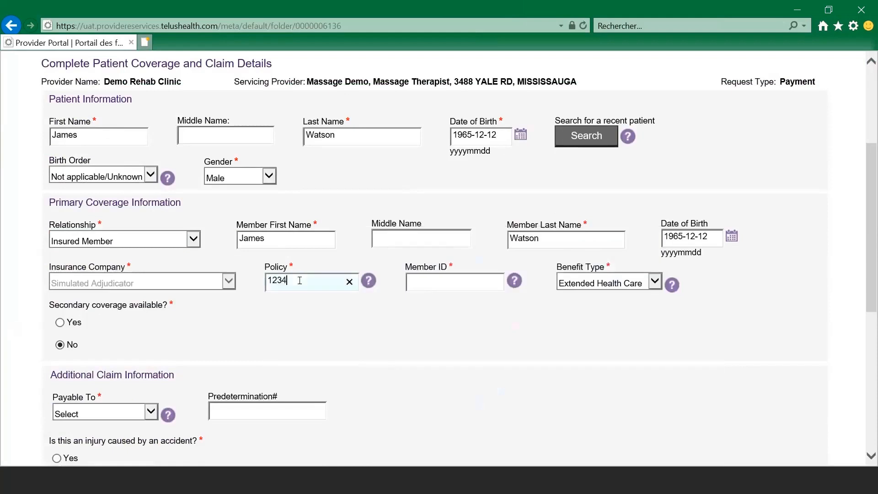
pyautogui.press('Tab')
pyautogui.press('Tab')
pyautogui.write('123456789')
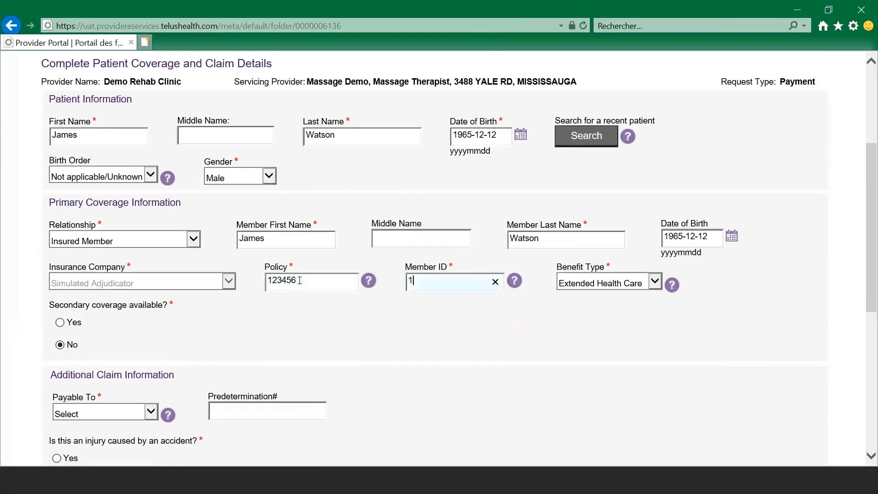
pyautogui.scroll(-3, 190, 209)
pyautogui.click(191, 209)
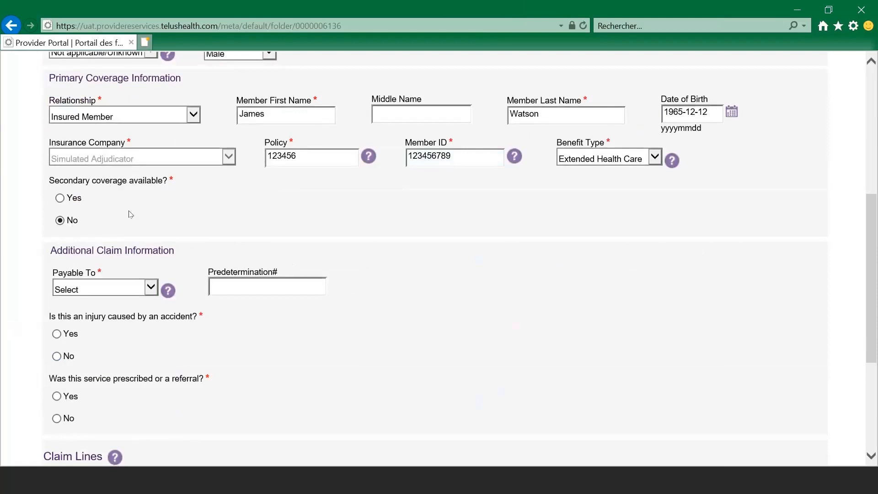
# Step: Make the claim payable to Clinic/Organization and answer No to the accident question
pyautogui.scroll(-2, 130, 214)
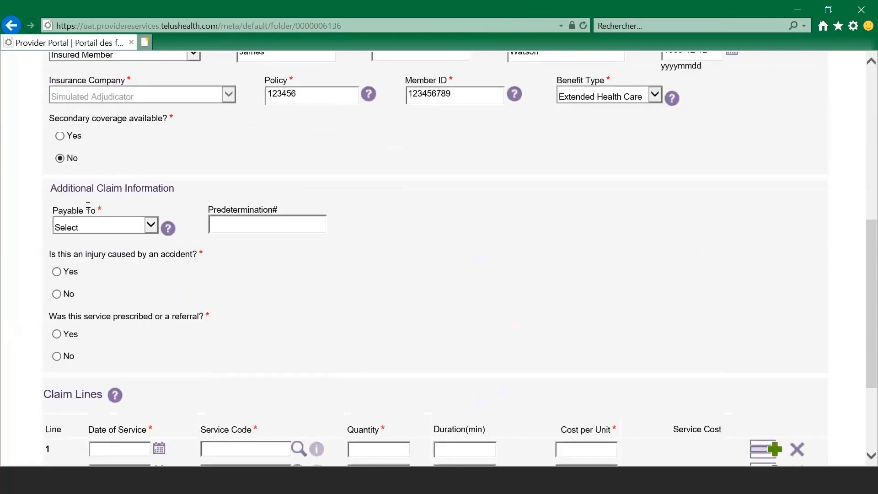
pyautogui.click(154, 227)
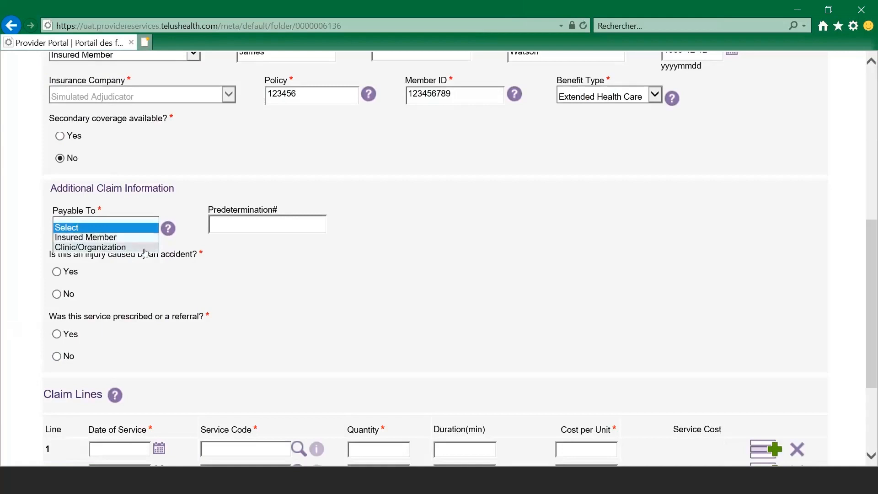
pyautogui.click(145, 250)
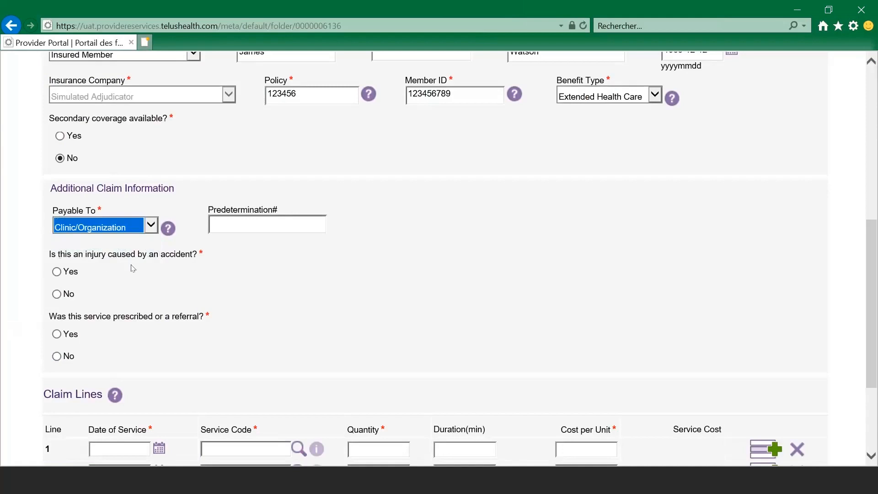
pyautogui.click(57, 271)
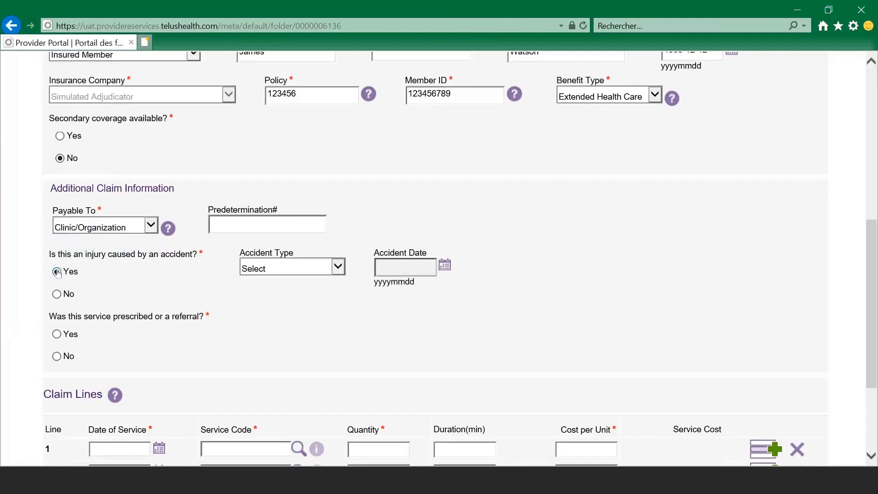
pyautogui.click(317, 269)
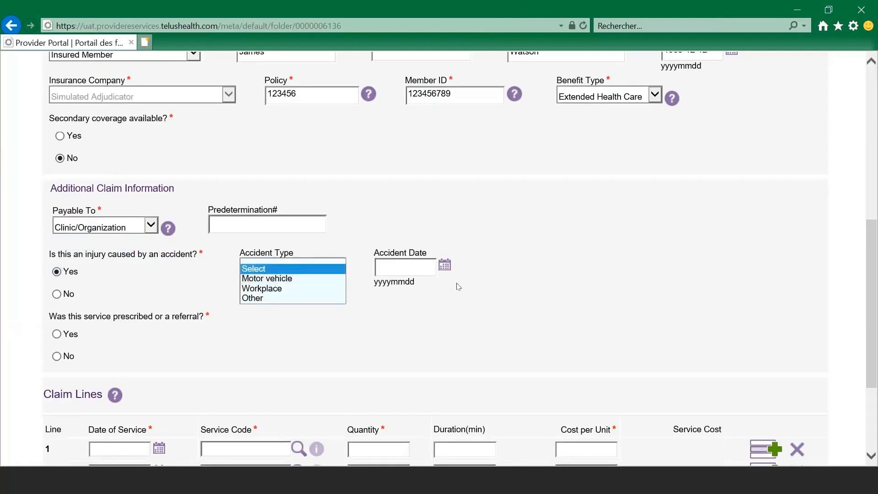
pyautogui.click(57, 294)
# Step: Answer No to the prescribed/referral question, leaving the prescriber type unselected
pyautogui.scroll(-1, 110, 293)
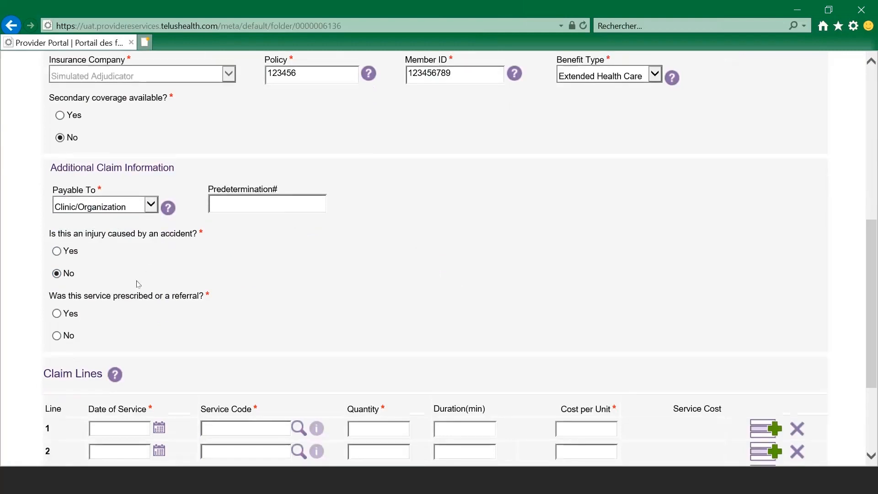
pyautogui.scroll(-2, 138, 284)
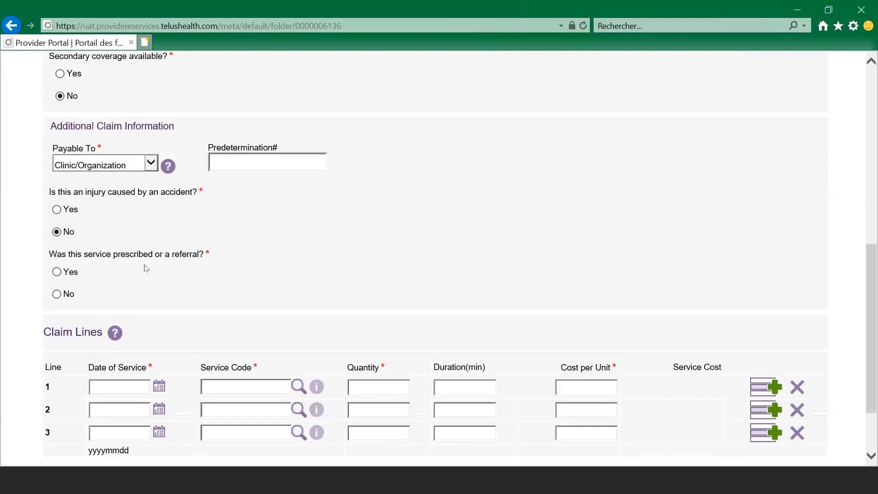
pyautogui.click(57, 272)
pyautogui.click(265, 269)
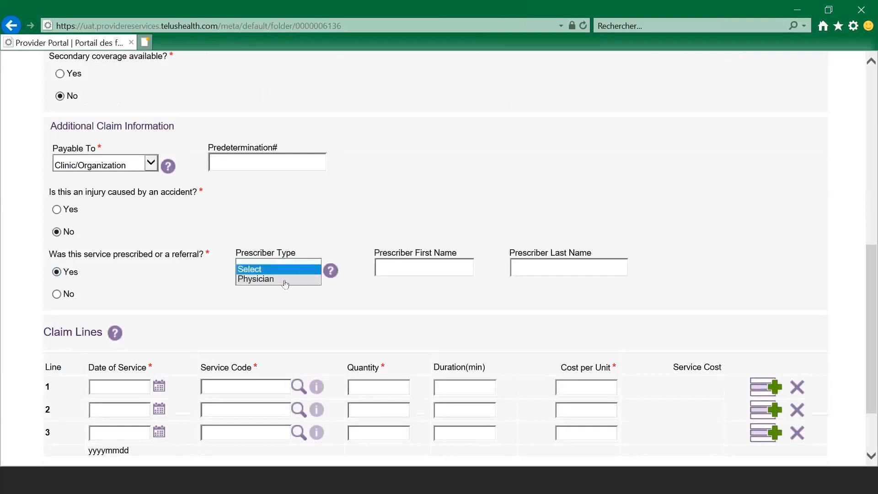
pyautogui.click(279, 279)
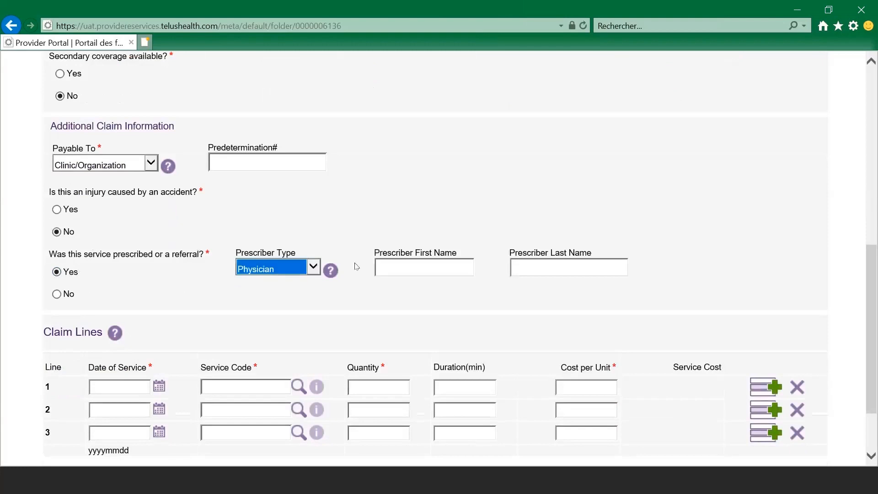
pyautogui.click(309, 269)
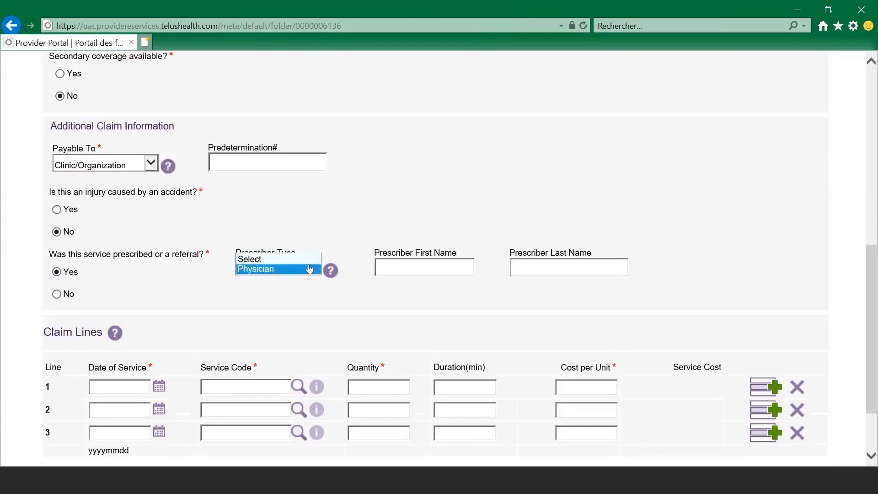
pyautogui.click(285, 259)
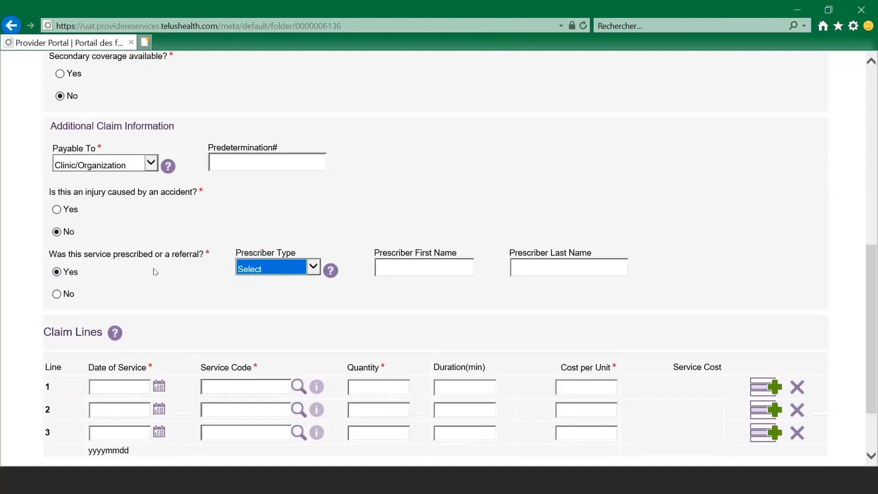
pyautogui.click(56, 295)
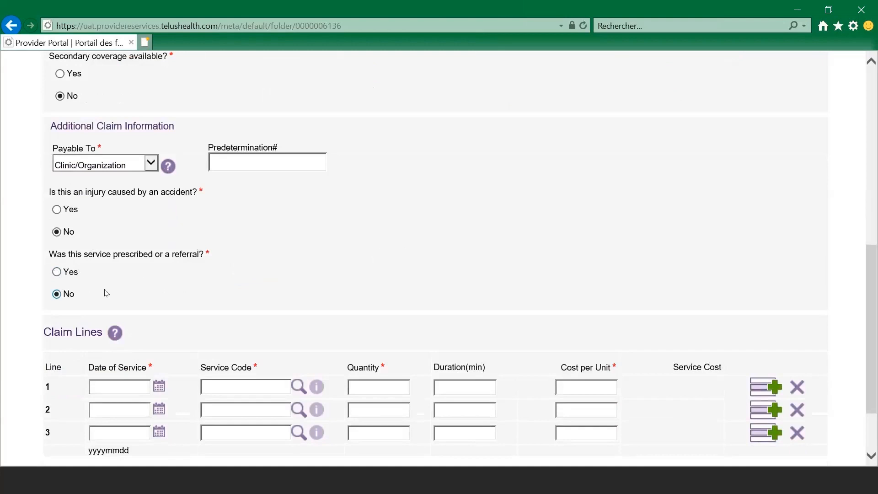
pyautogui.scroll(-3, 268, 268)
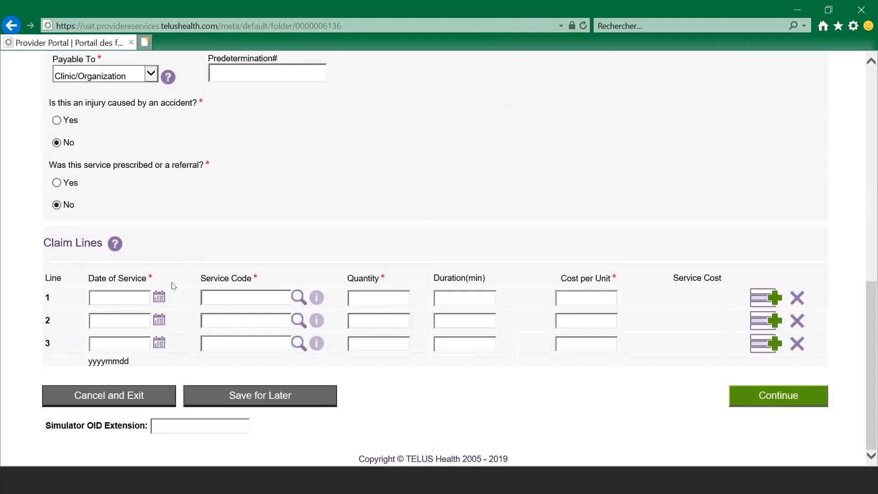
# Step: Set claim line 1's service date to today and search its service codes
pyautogui.click(159, 299)
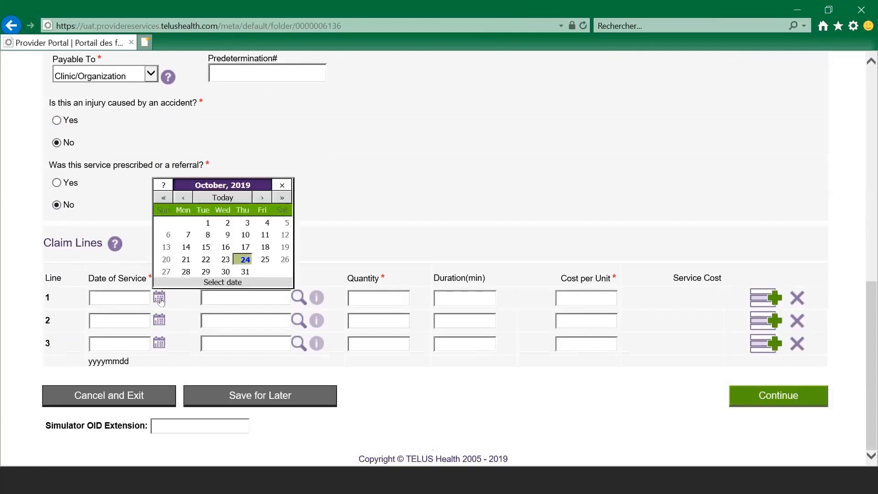
pyautogui.click(245, 255)
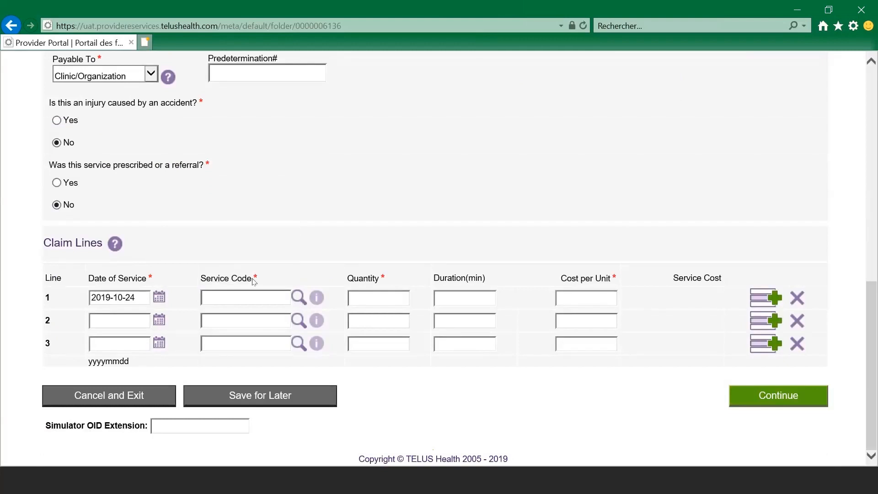
pyautogui.click(299, 300)
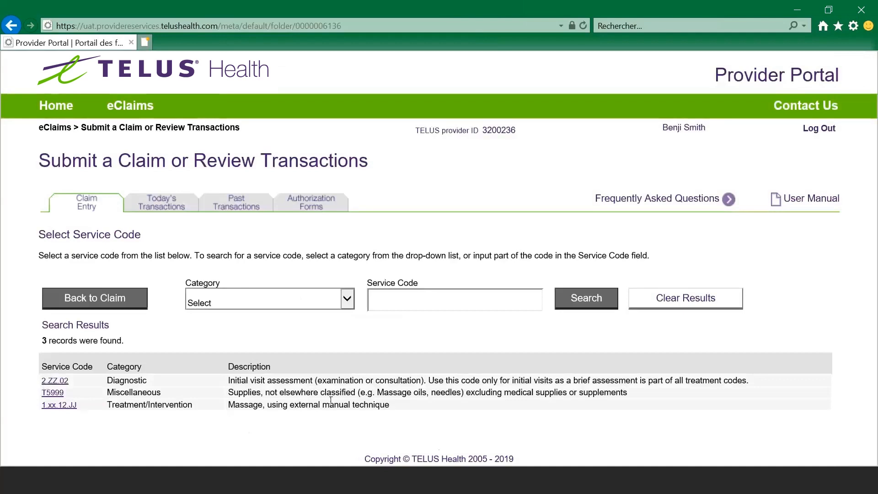
# Step: Give line 1 code 1.xx.12.JJ, quantity 1, duration 60 and cost per unit 85
pyautogui.click(72, 406)
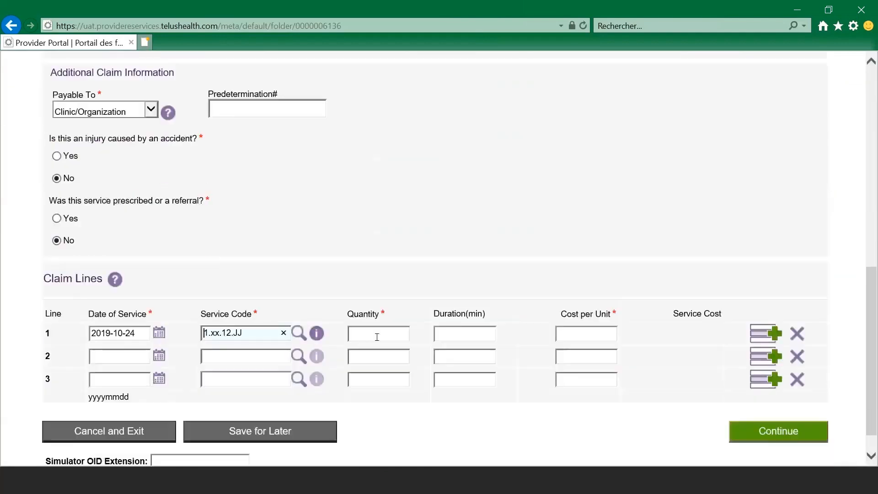
pyautogui.click(377, 334)
pyautogui.write('1')
pyautogui.press('Tab')
pyautogui.write('60')
pyautogui.click(596, 335)
pyautogui.write('85')
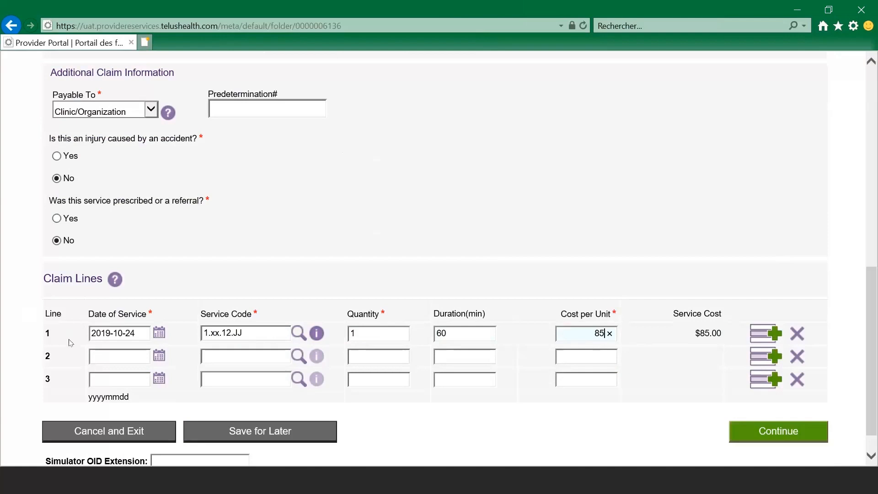
pyautogui.click(157, 358)
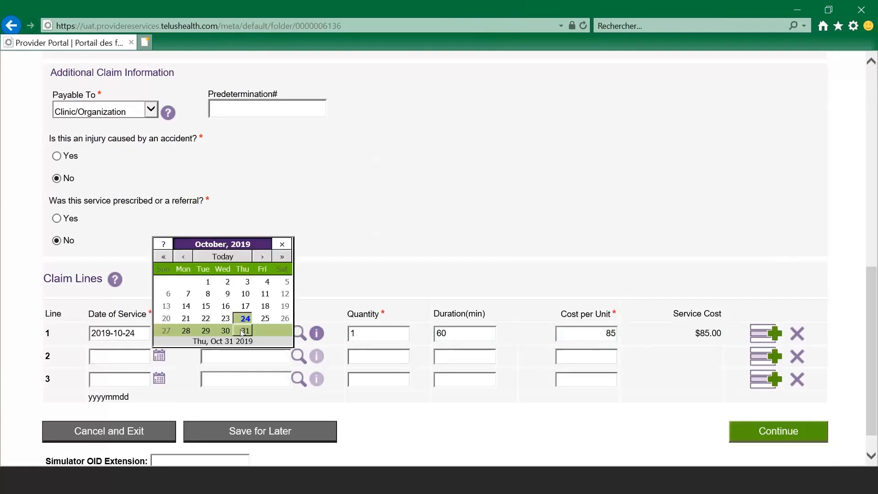
pyautogui.click(241, 316)
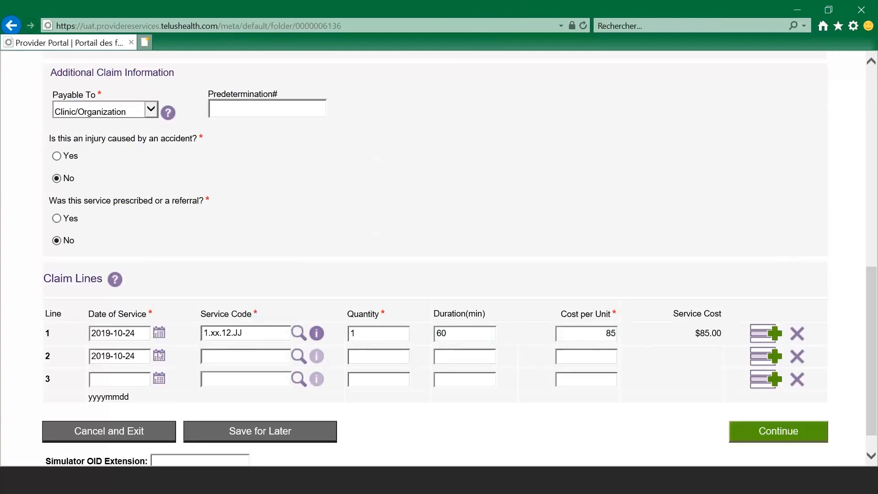
pyautogui.click(294, 358)
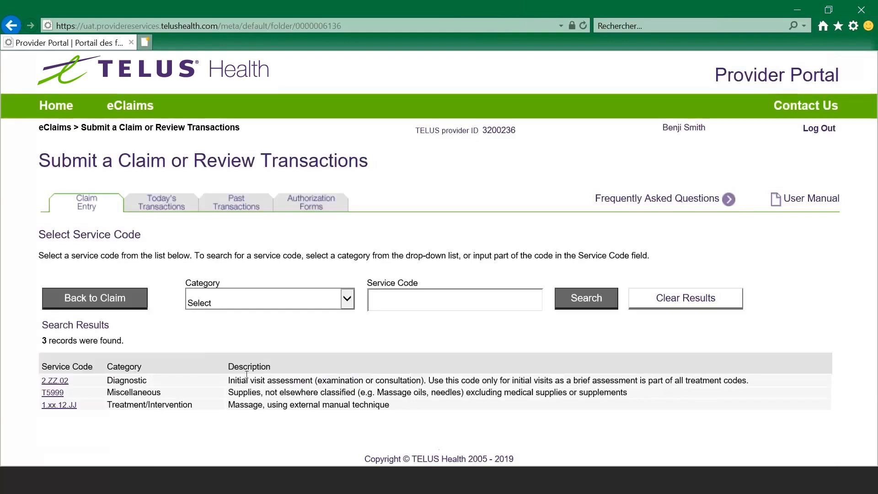
pyautogui.click(55, 381)
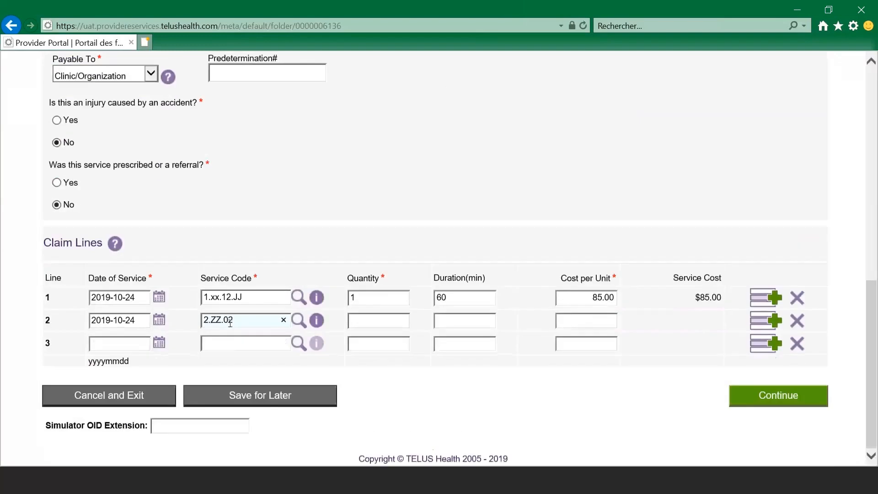
pyautogui.write('1')
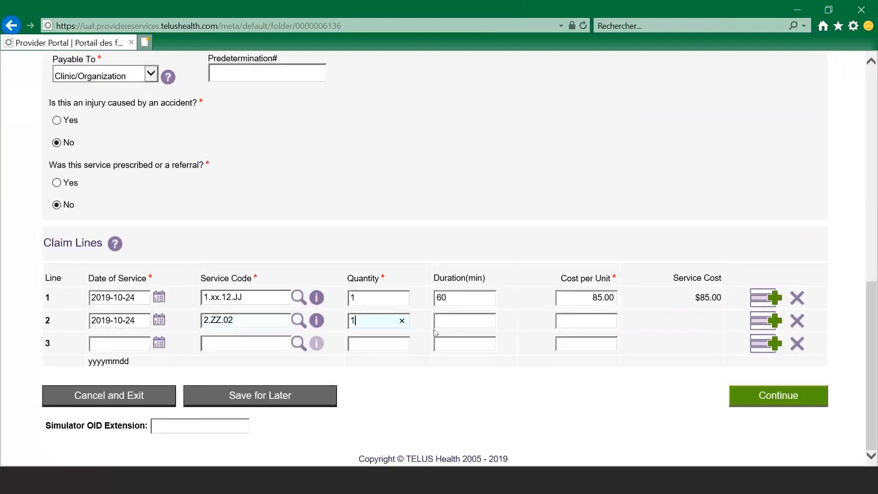
pyautogui.press('Tab')
pyautogui.write('0')
pyautogui.press('BackSpace')
pyautogui.write('5')
pyautogui.click(586, 320)
pyautogui.write('5')
pyautogui.click(600, 297)
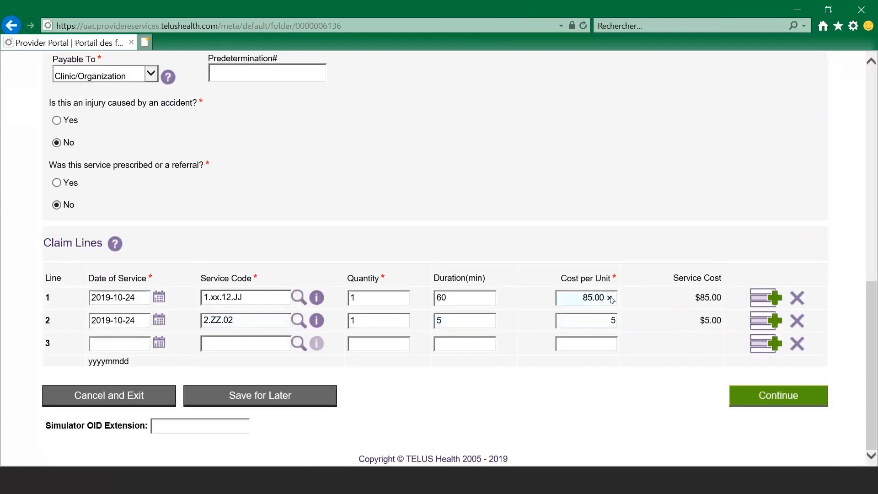
pyautogui.press('BackSpace')
pyautogui.write('0')
pyautogui.click(839, 212)
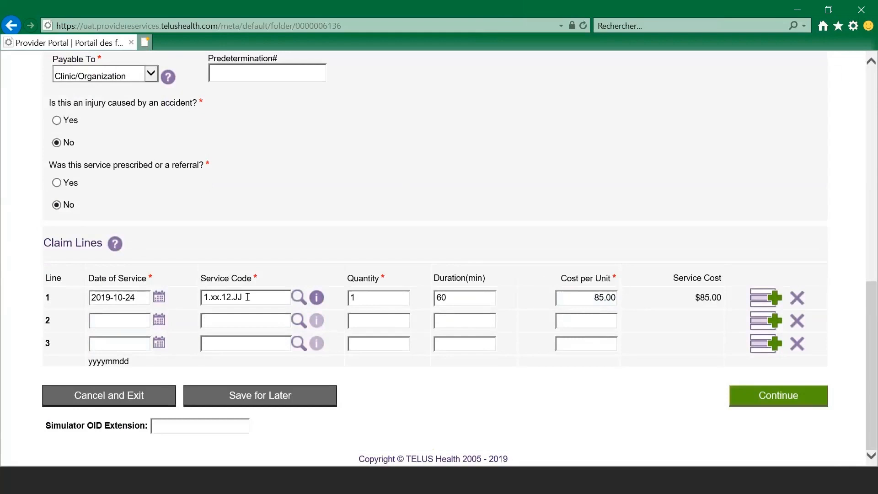
pyautogui.click(299, 297)
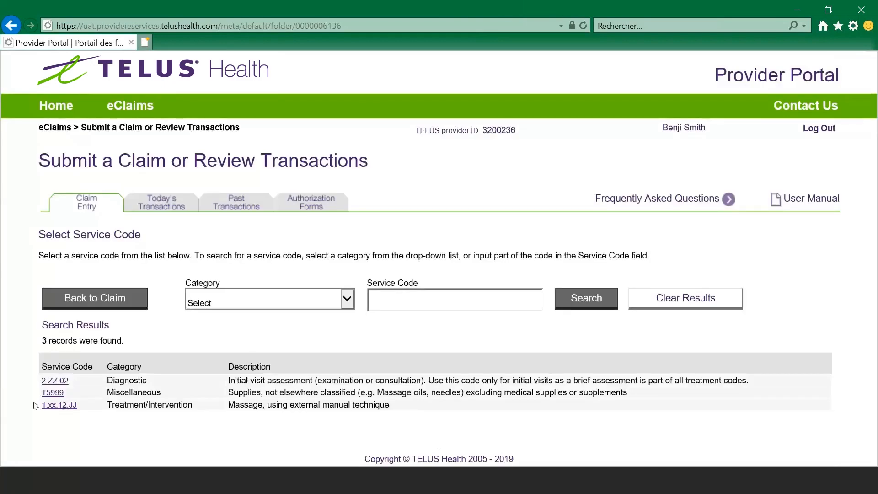
pyautogui.click(56, 404)
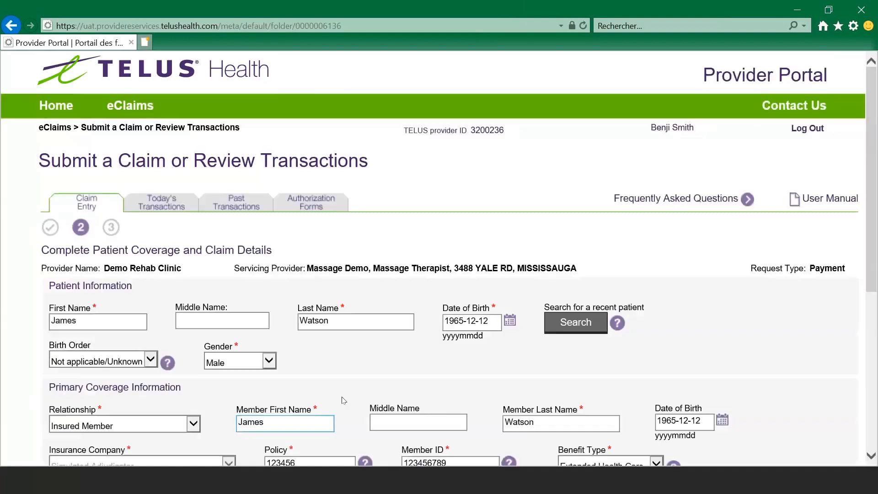
pyautogui.scroll(-3, 343, 397)
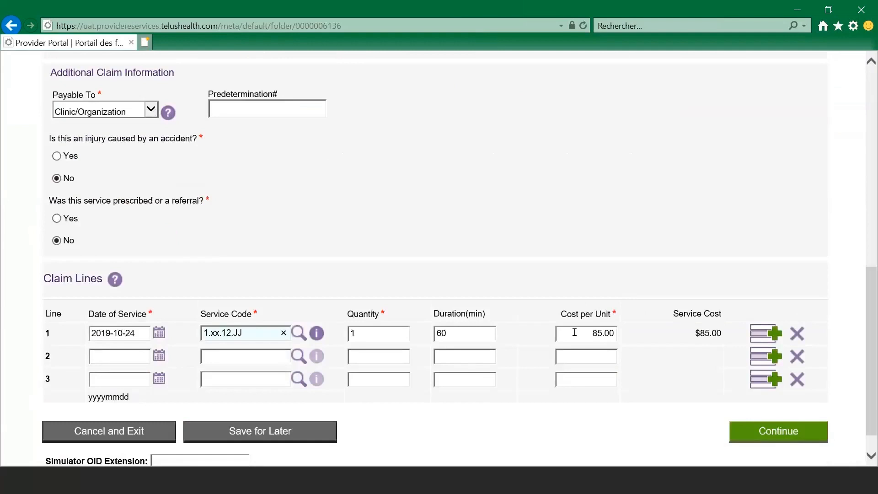
pyautogui.scroll(-1, 574, 332)
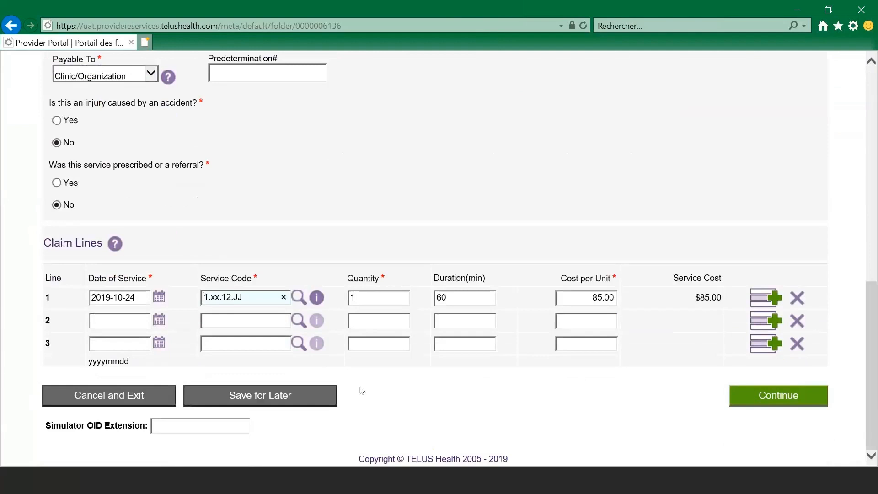
pyautogui.scroll(4, 361, 389)
pyautogui.scroll(-3, 361, 389)
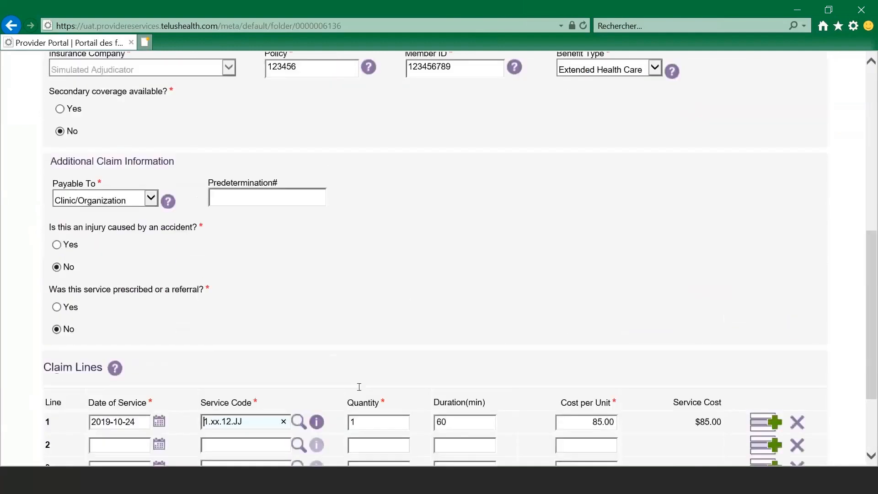
pyautogui.scroll(-1, 369, 395)
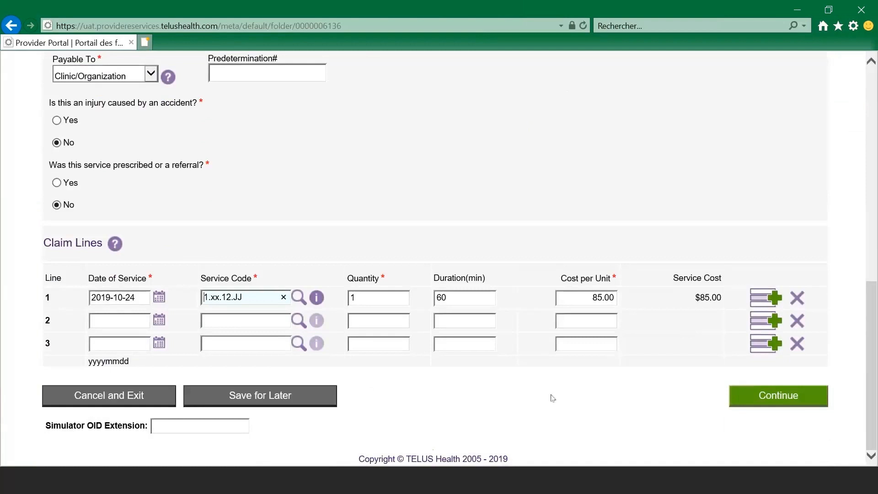
# Step: On the Review and Submit page, tick I ACCEPT and submit the $85.00 claim
pyautogui.click(796, 402)
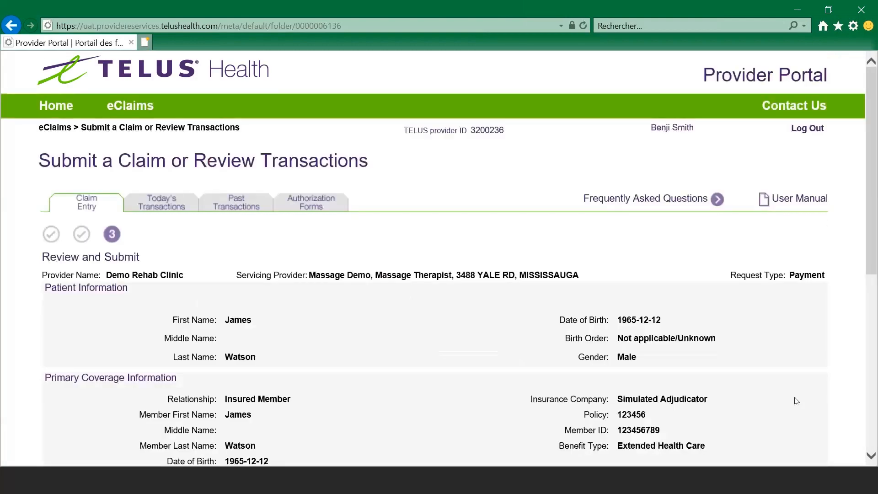
pyautogui.scroll(-2, 796, 401)
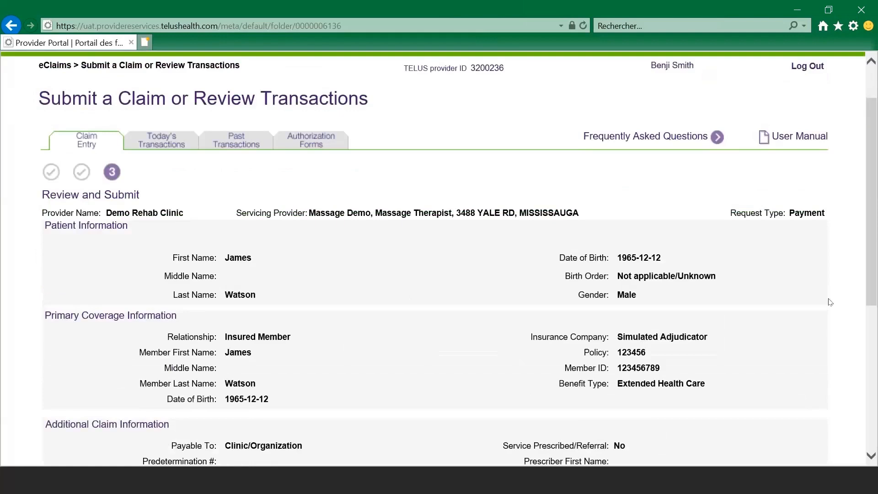
pyautogui.moveTo(874, 190); pyautogui.dragTo(874, 330)
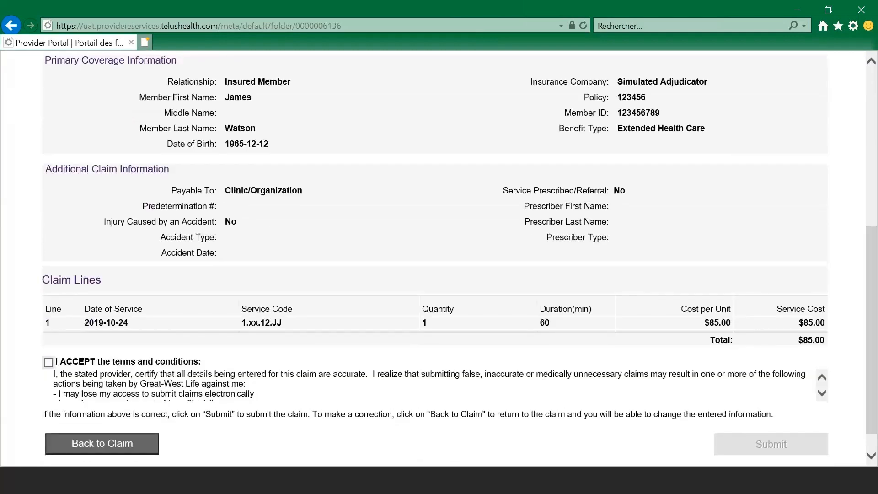
pyautogui.click(46, 362)
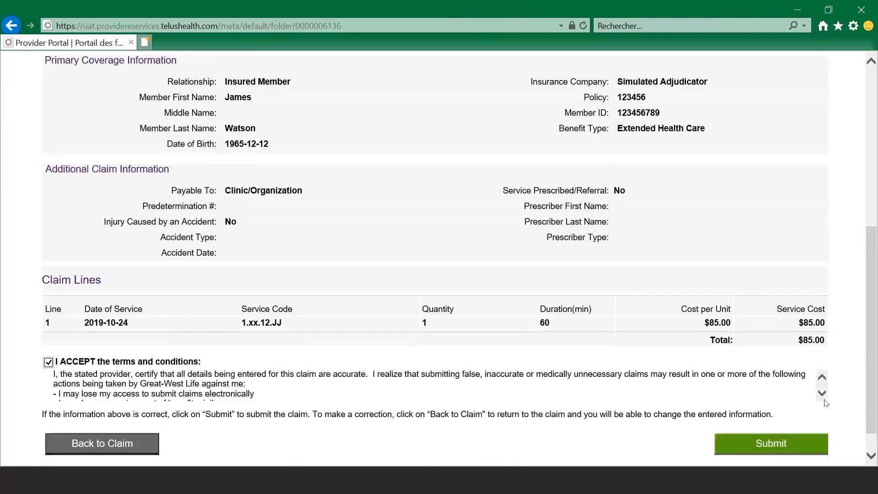
pyautogui.click(775, 445)
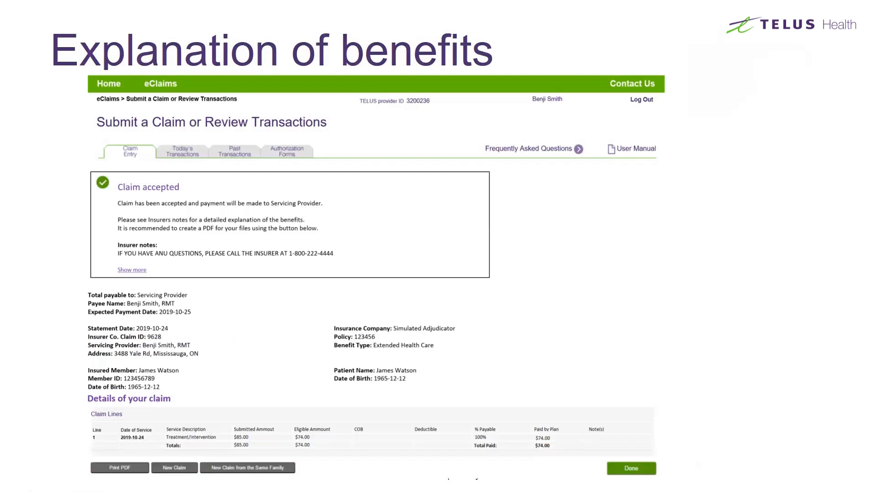
pyautogui.press('Right')
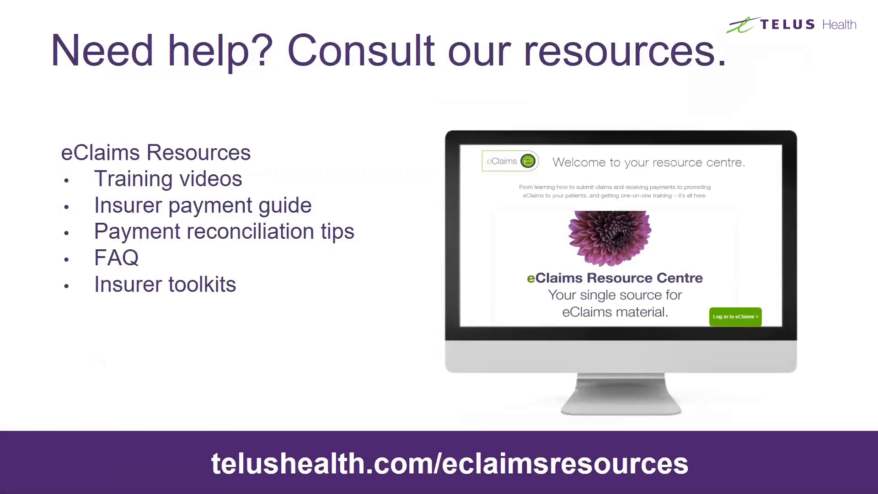